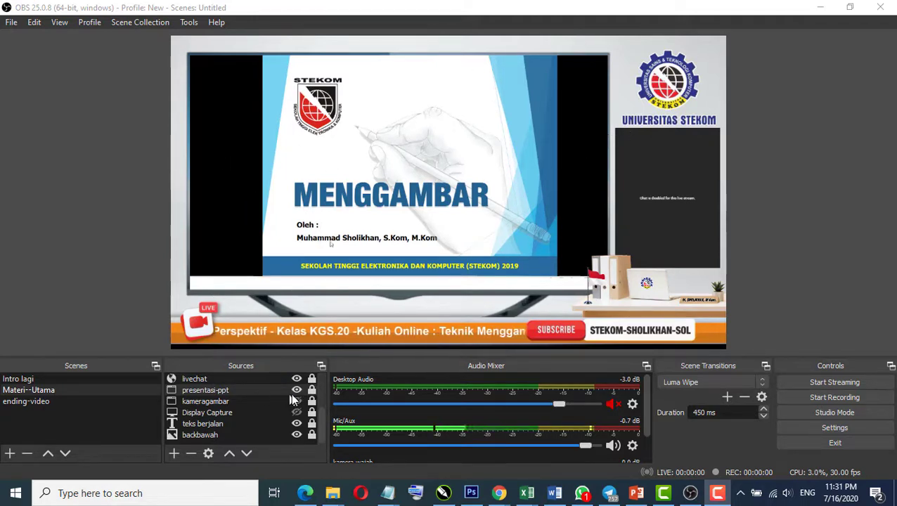
# - Unlock presentasi-ppt and Alt-drag to crop the black strips off the slide's sides
pyautogui.click(311, 390)
pyautogui.click(215, 195)
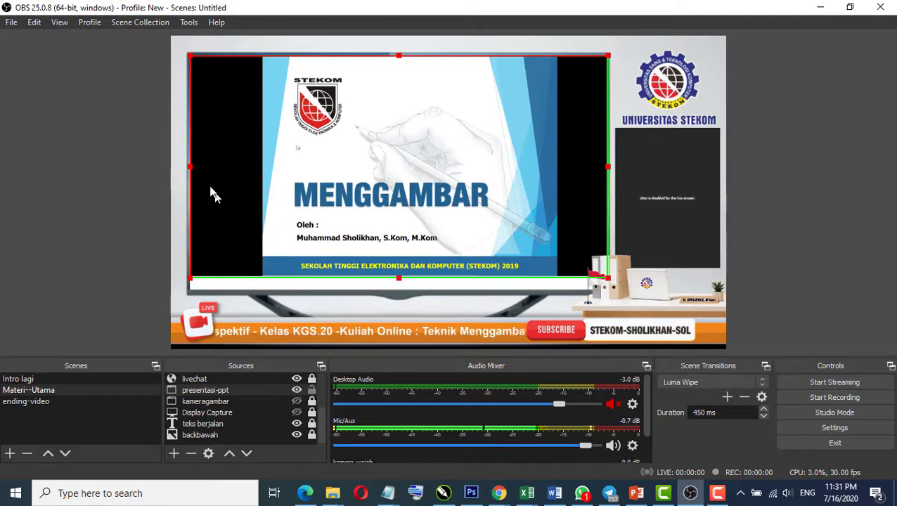
pyautogui.moveTo(190, 166); pyautogui.dragTo(262, 168)
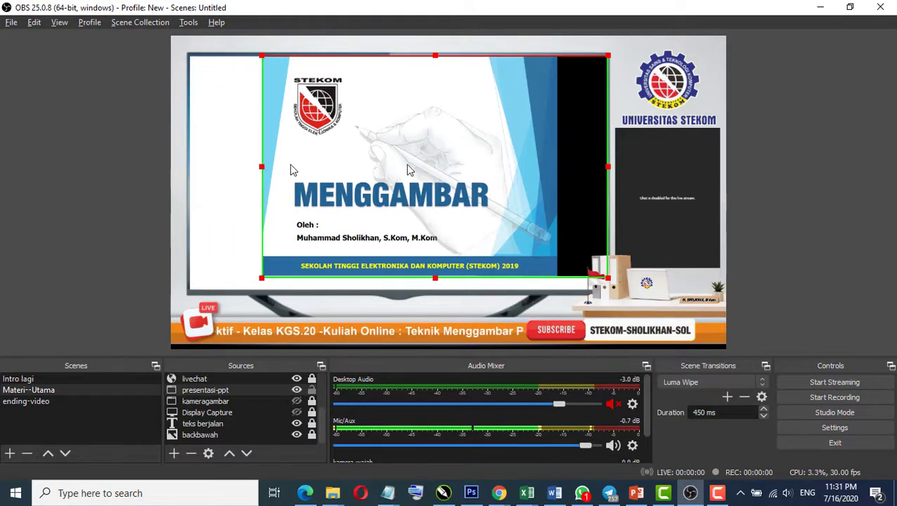
pyautogui.moveTo(609, 167); pyautogui.dragTo(562, 167)
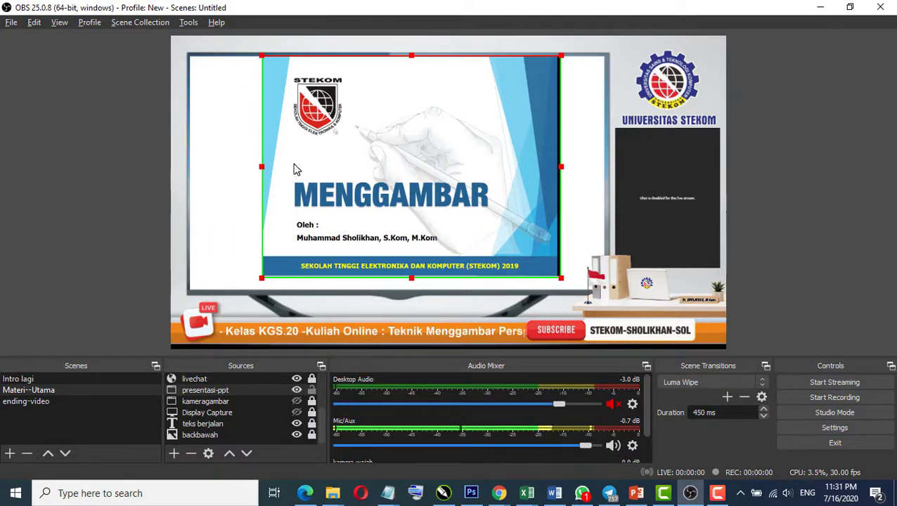
# - Undo the crops, shrink presentasi-ppt by its corner to fit the TV frame, and re-lock it
pyautogui.moveTo(261, 167); pyautogui.dragTo(193, 184)
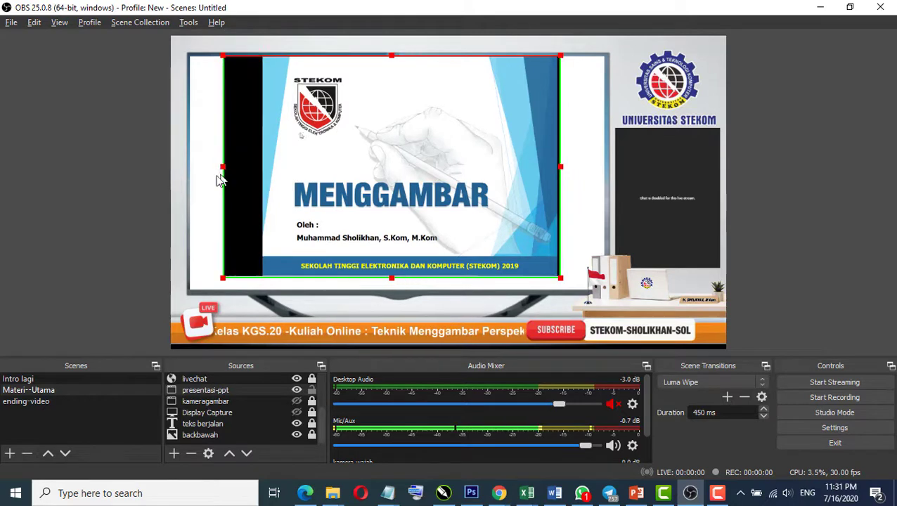
pyautogui.moveTo(561, 167); pyautogui.dragTo(654, 174)
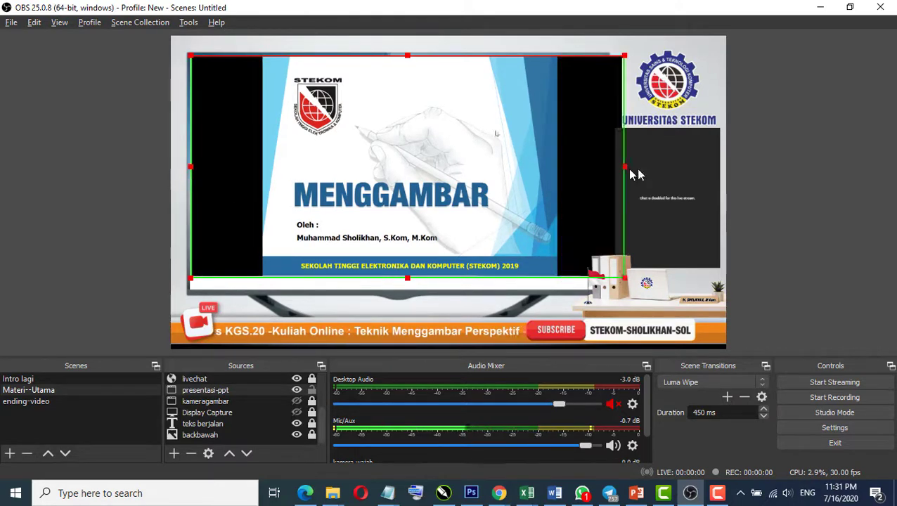
pyautogui.moveTo(630, 58); pyautogui.dragTo(573, 84)
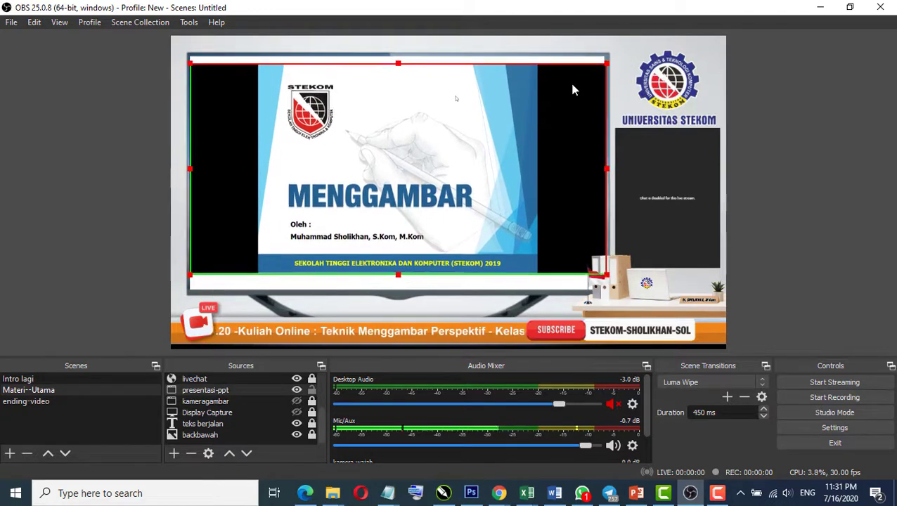
pyautogui.click(312, 390)
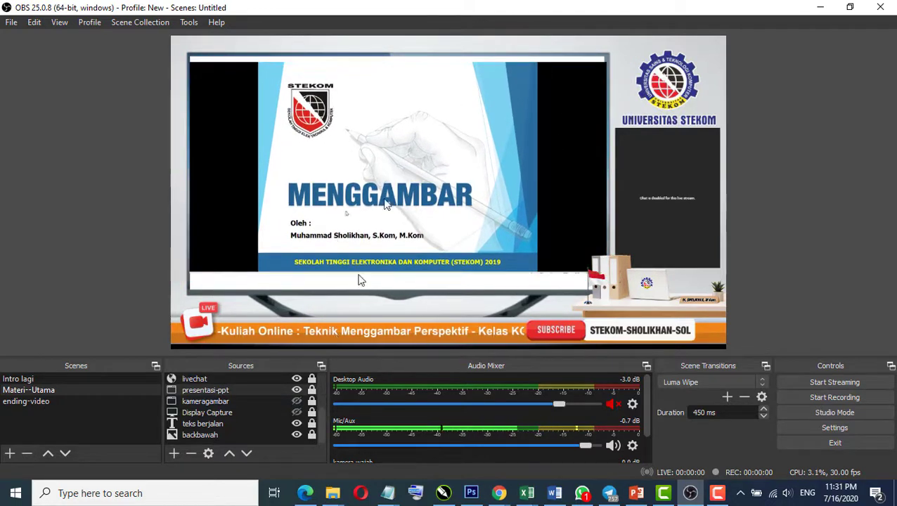
# - Exit the slide show to Normal view on the MENGGAMBAR slide, checking OBS briefly
pyautogui.click(637, 493)
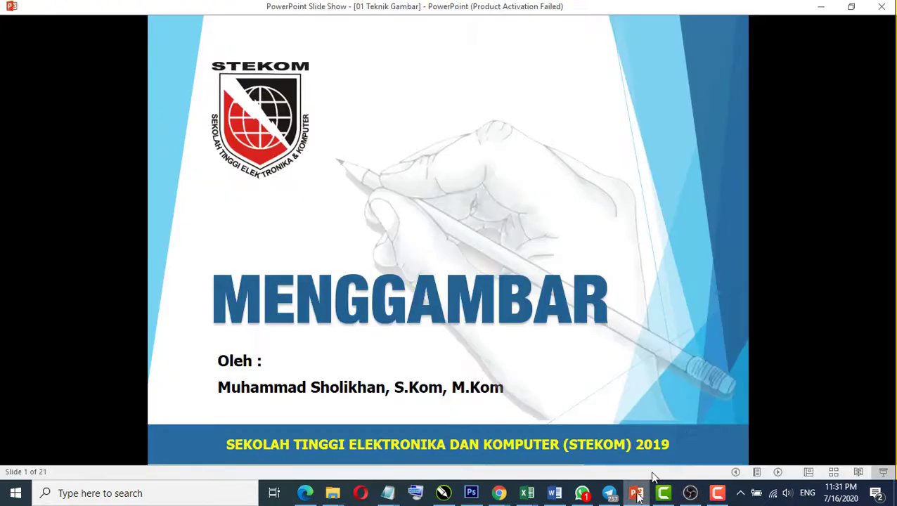
pyautogui.click(811, 475)
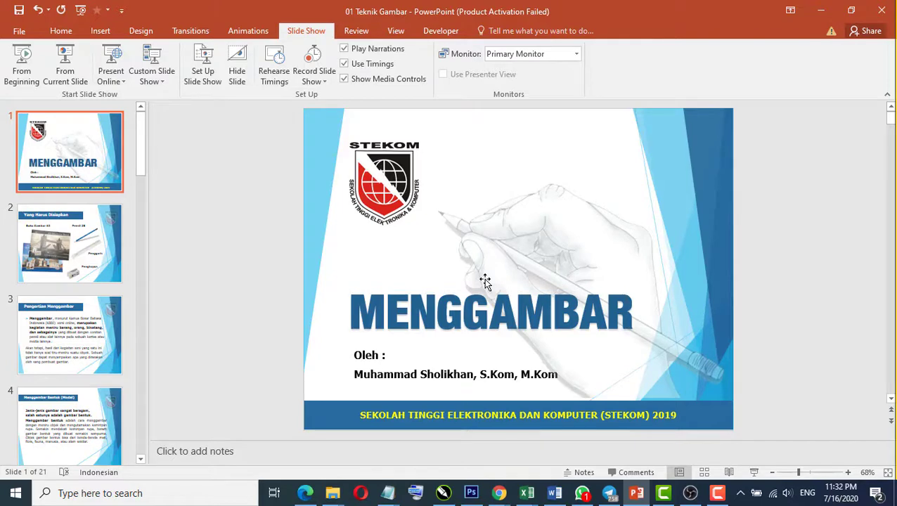
pyautogui.click(692, 494)
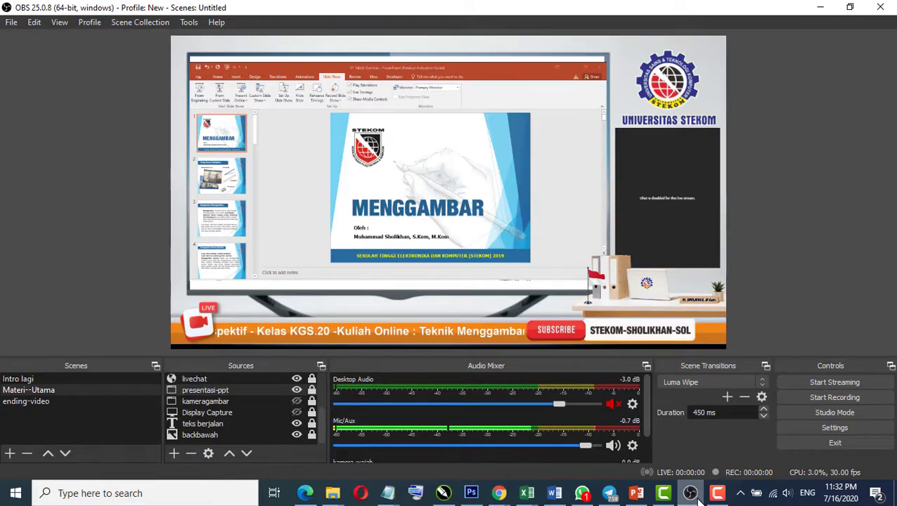
pyautogui.click(698, 498)
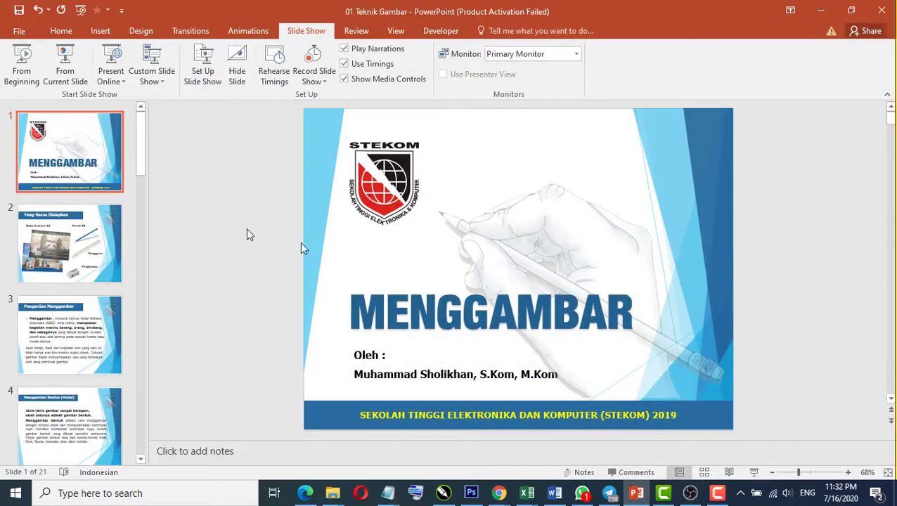
# - Set the deck's slide size to Widescreen (16:9) from the Design tab
pyautogui.click(140, 31)
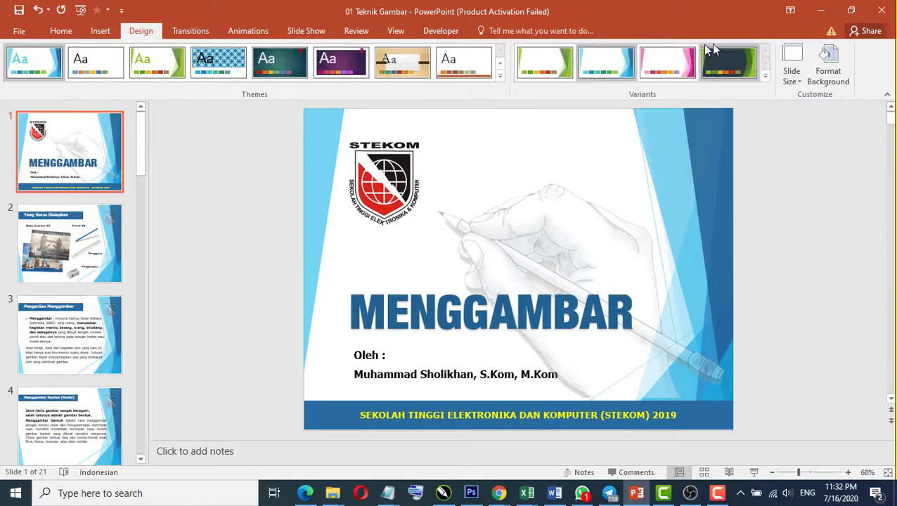
pyautogui.click(793, 73)
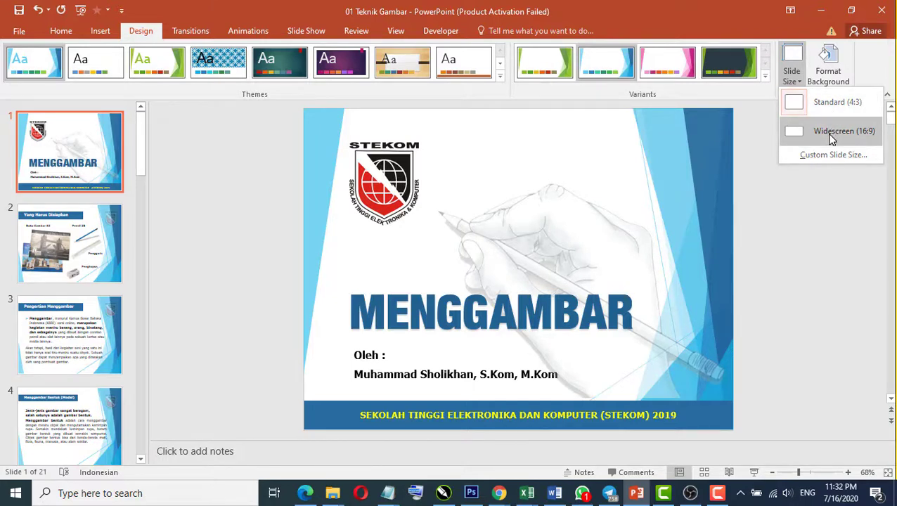
pyautogui.click(832, 138)
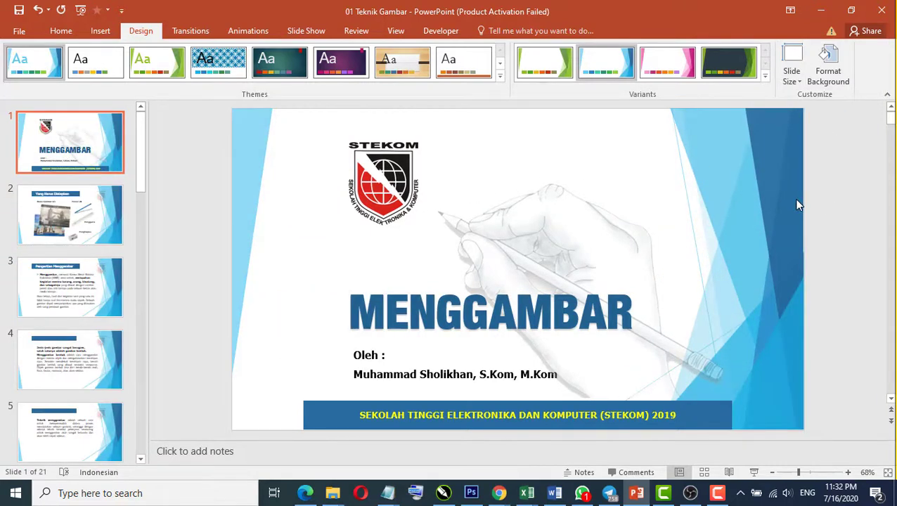
pyautogui.click(543, 73)
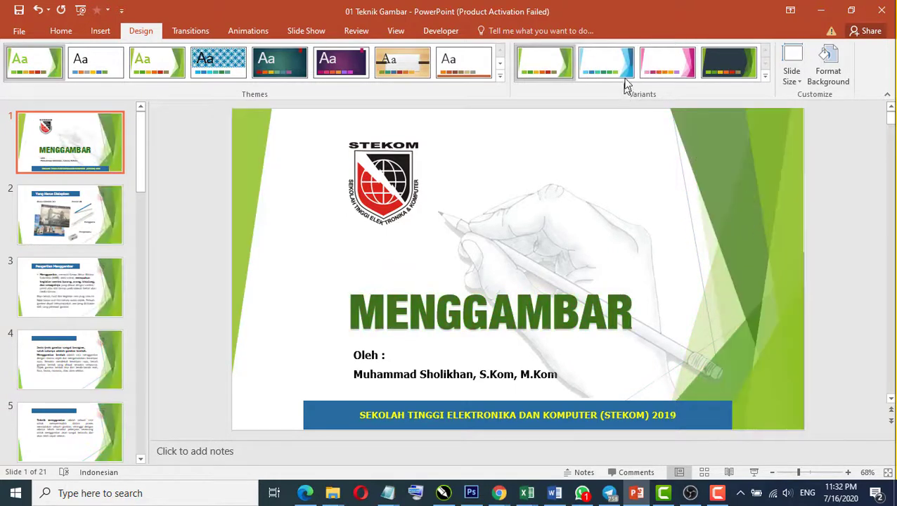
pyautogui.click(608, 71)
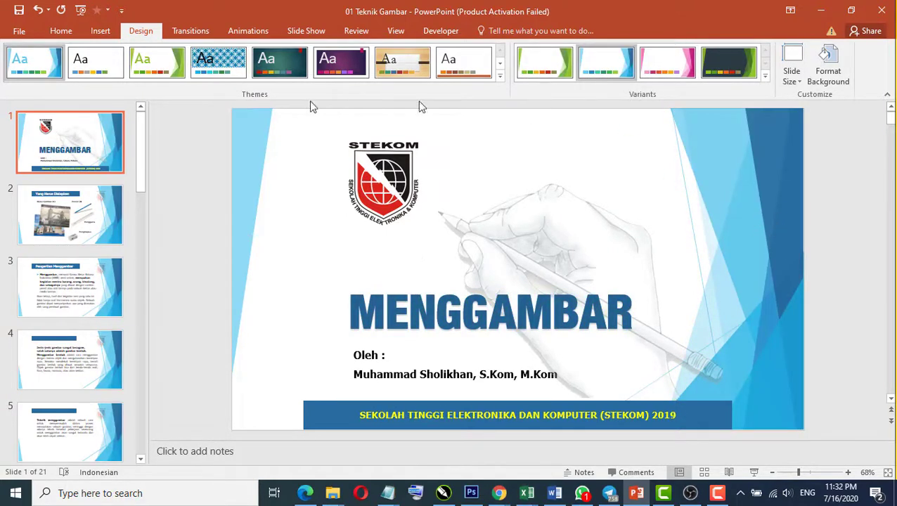
pyautogui.click(317, 414)
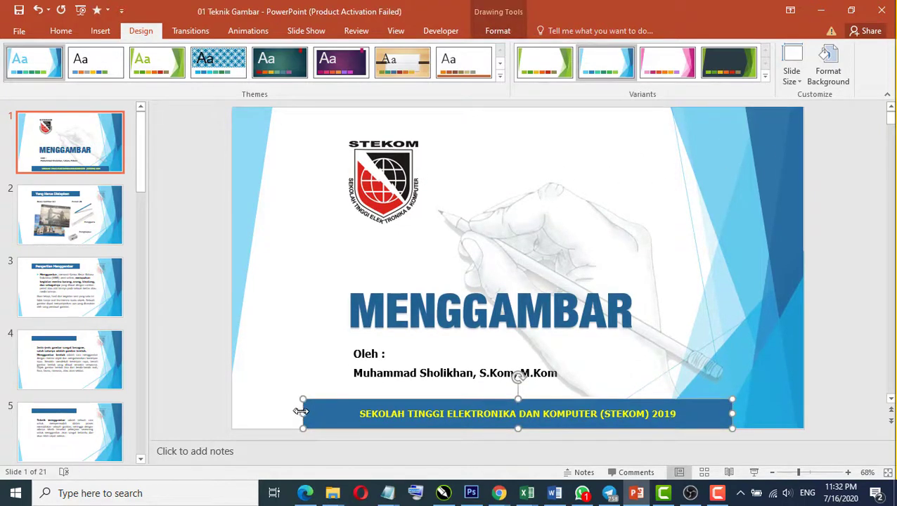
pyautogui.moveTo(301, 411); pyautogui.dragTo(232, 413)
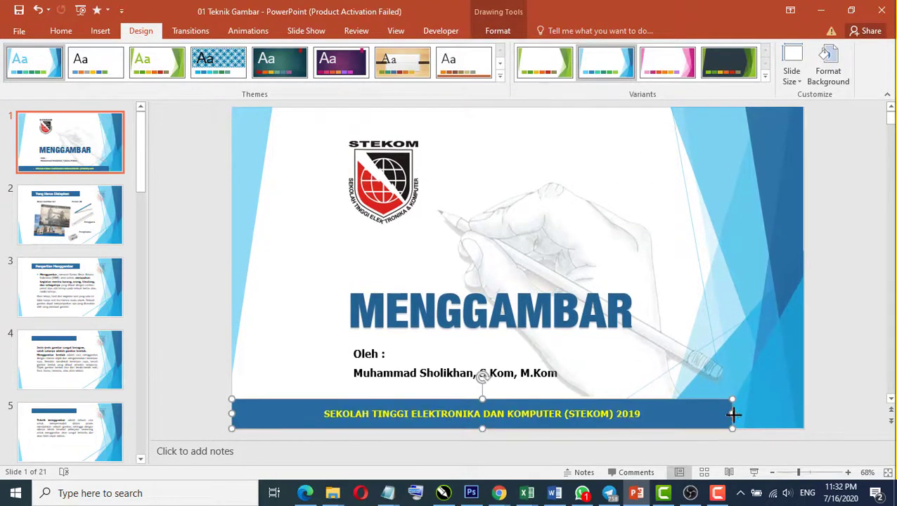
pyautogui.moveTo(734, 415); pyautogui.dragTo(815, 415)
pyautogui.click(401, 204)
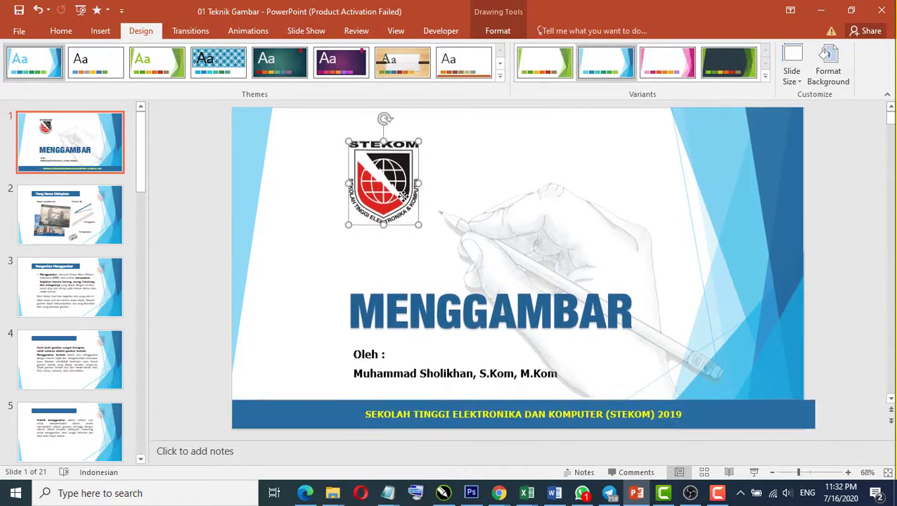
pyautogui.click(98, 225)
pyautogui.click(94, 147)
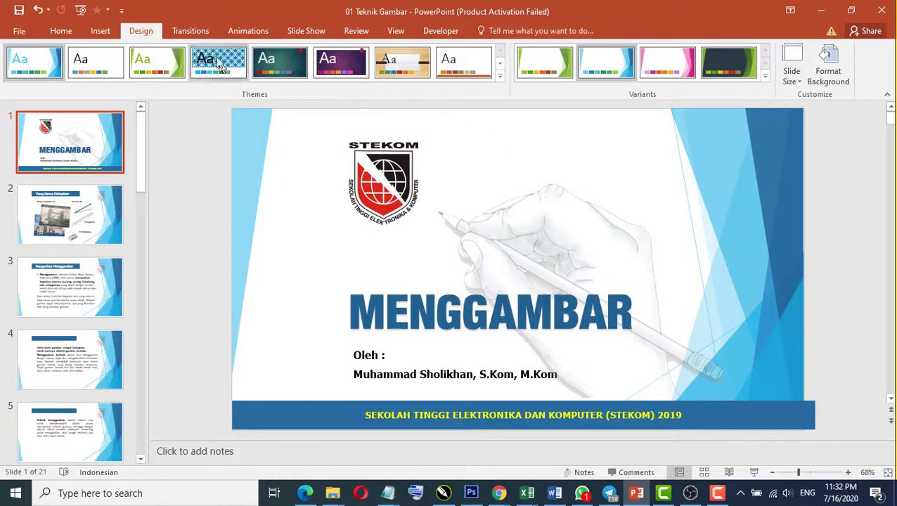
# - Start the slide show From Beginning, check OBS, then return to the running show
pyautogui.click(290, 31)
pyautogui.click(20, 68)
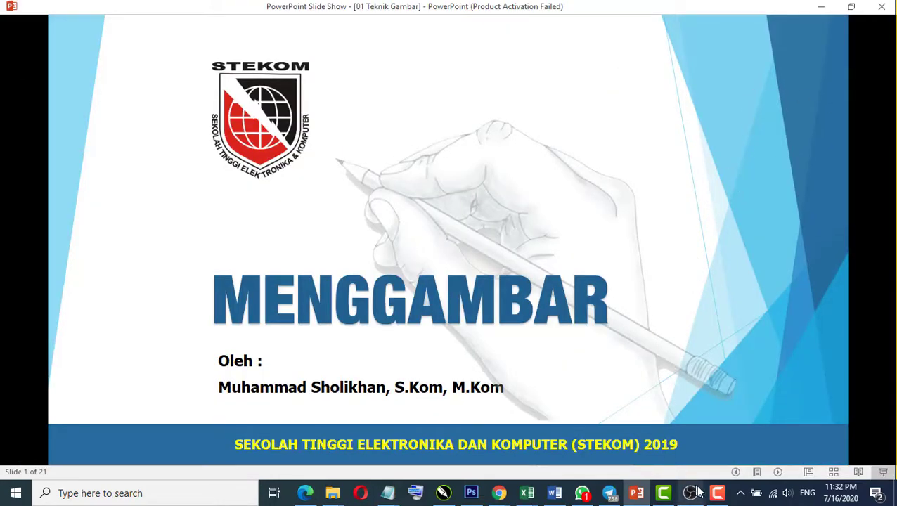
pyautogui.moveTo(695, 497)
pyautogui.click(676, 454)
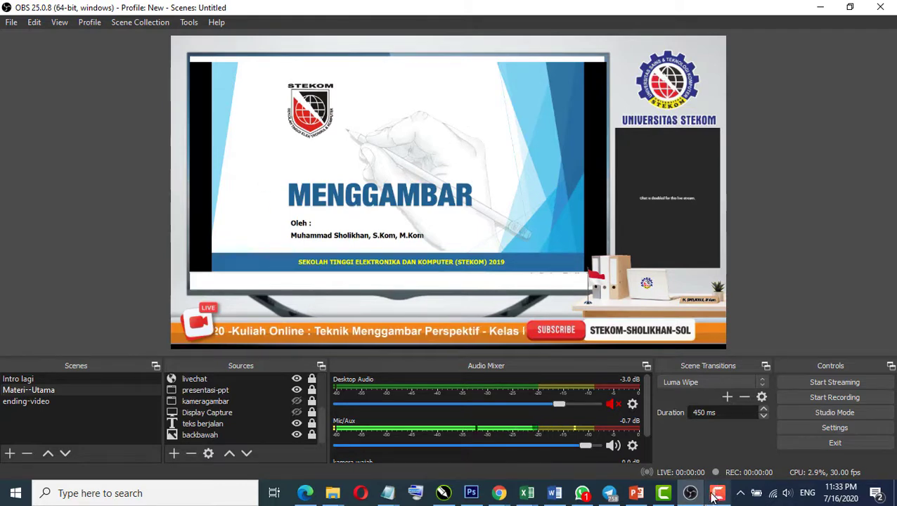
pyautogui.click(635, 496)
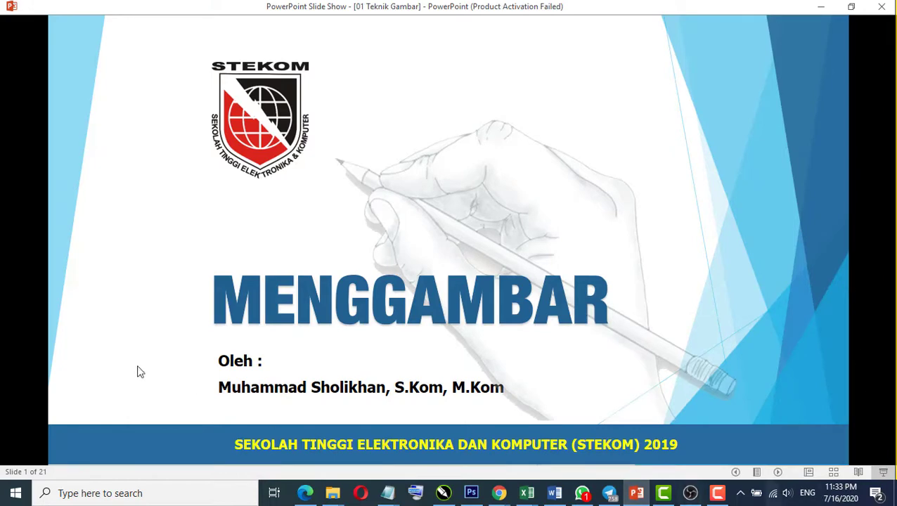
# - Restore the slide show to a window, enlarge it and move it right over the screen's middle
pyautogui.click(853, 12)
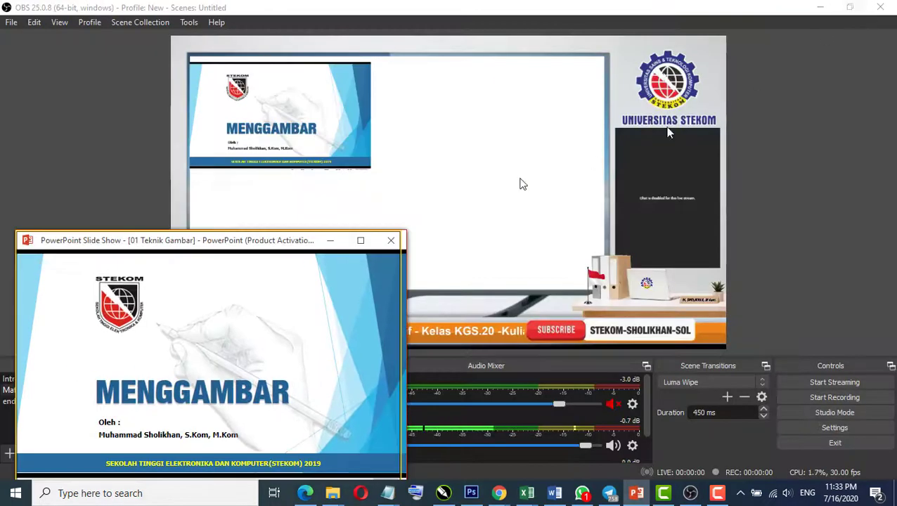
pyautogui.moveTo(297, 244); pyautogui.dragTo(326, 54)
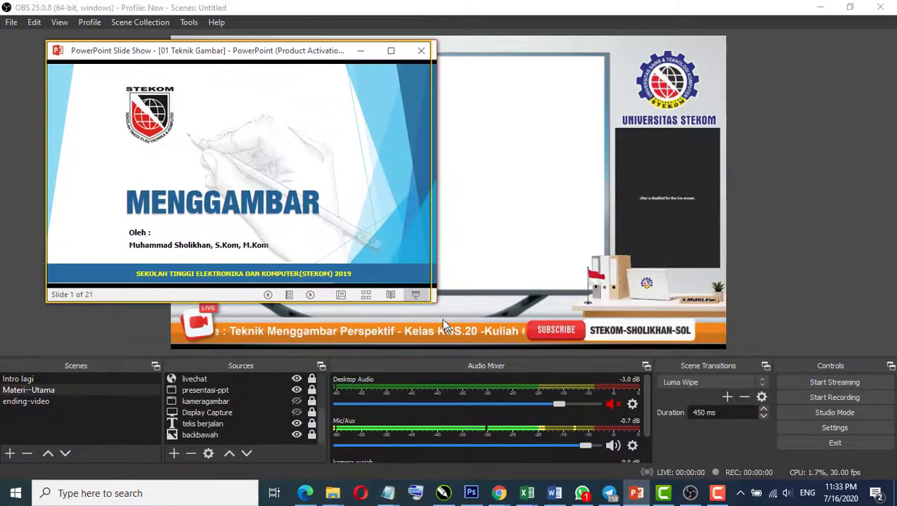
pyautogui.moveTo(437, 303)
pyautogui.mouseDown()
pyautogui.moveTo(547, 380)
pyautogui.moveTo(733, 399)
pyautogui.moveTo(710, 458)
pyautogui.mouseUp()
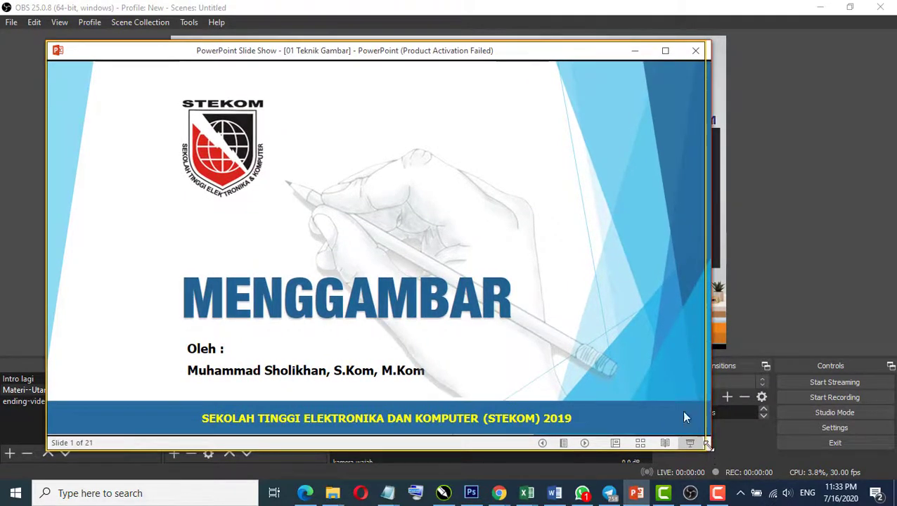
pyautogui.moveTo(455, 53)
pyautogui.mouseDown()
pyautogui.moveTo(596, 41)
pyautogui.moveTo(551, 369)
pyautogui.moveTo(605, 26)
pyautogui.moveTo(611, 33)
pyautogui.moveTo(582, 21)
pyautogui.moveTo(362, 38)
pyautogui.moveTo(621, 42)
pyautogui.mouseUp()
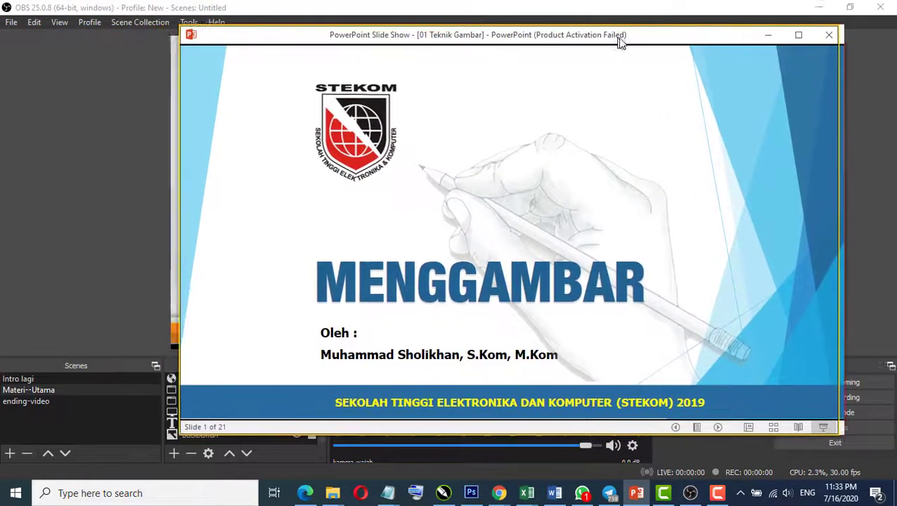
# - Enlarge presentasi-ppt to fill the STEKOM TV screen, nudge it up, and lock it
pyautogui.click(690, 493)
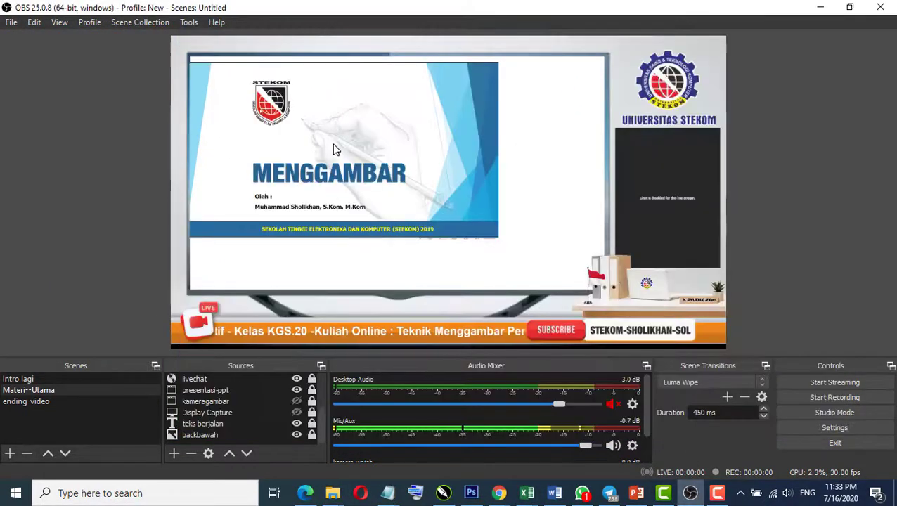
pyautogui.click(432, 185)
pyautogui.moveTo(500, 240); pyautogui.dragTo(603, 298)
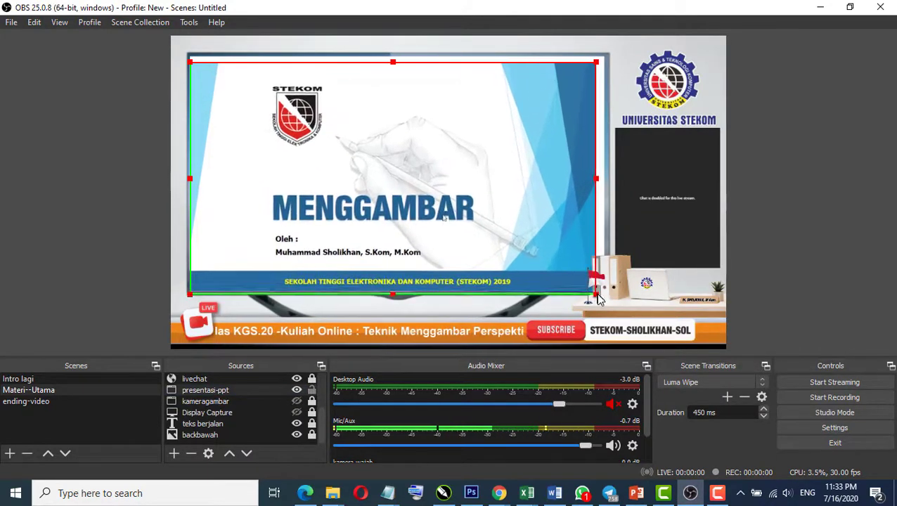
pyautogui.moveTo(567, 224); pyautogui.dragTo(566, 217)
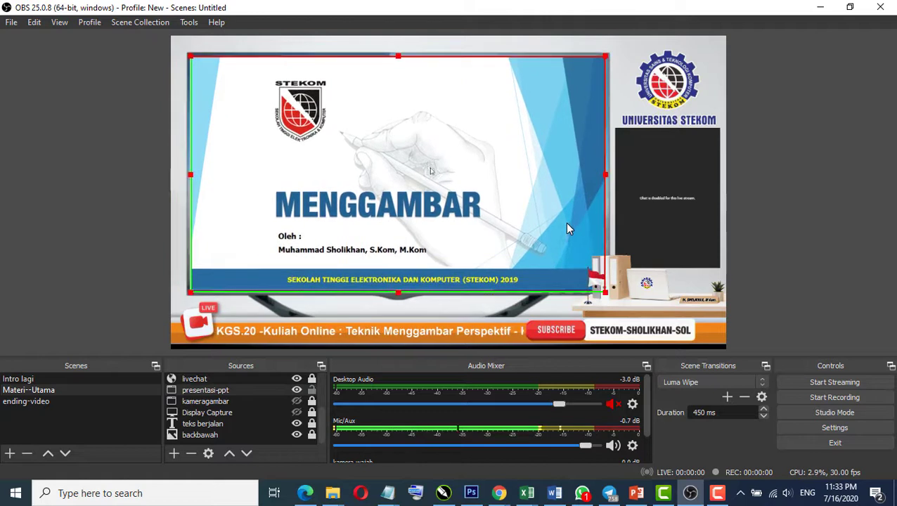
pyautogui.click(311, 390)
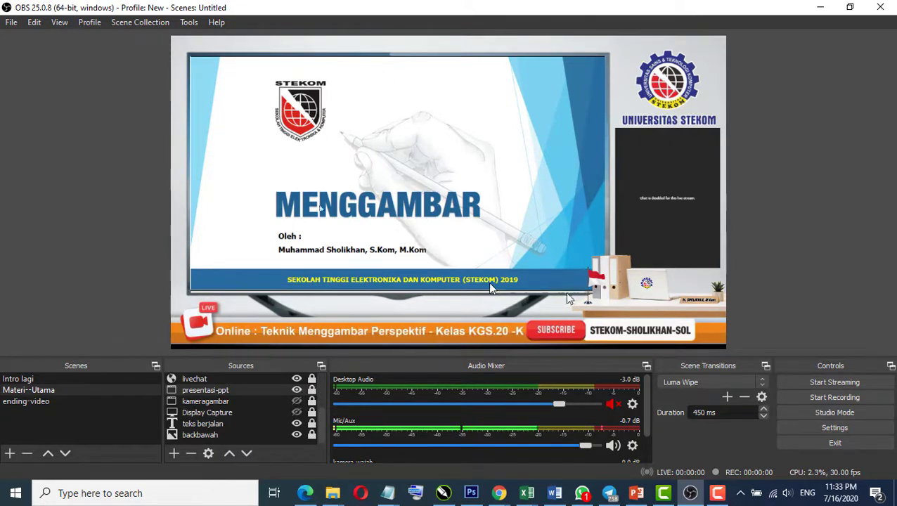
# - Return to Normal view and confirm Slide Size is still Widescreen (16:9) without changing it
pyautogui.click(636, 494)
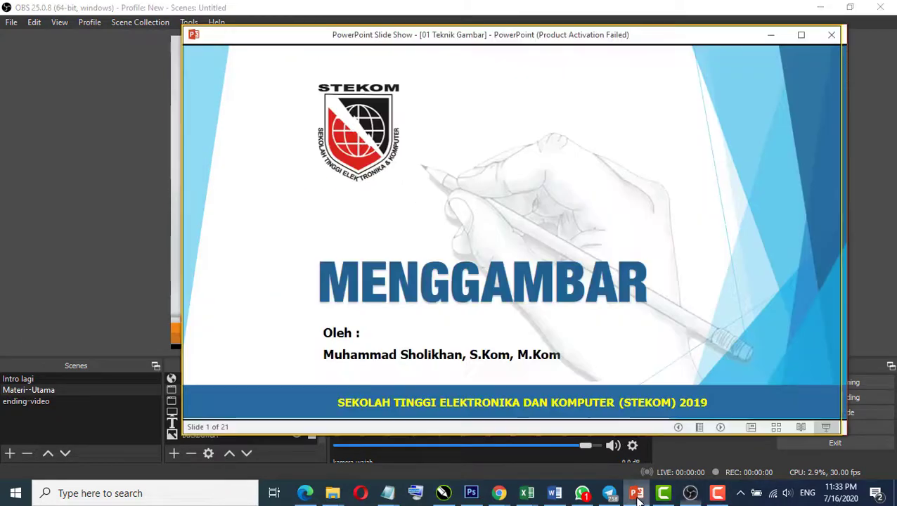
pyautogui.click(753, 428)
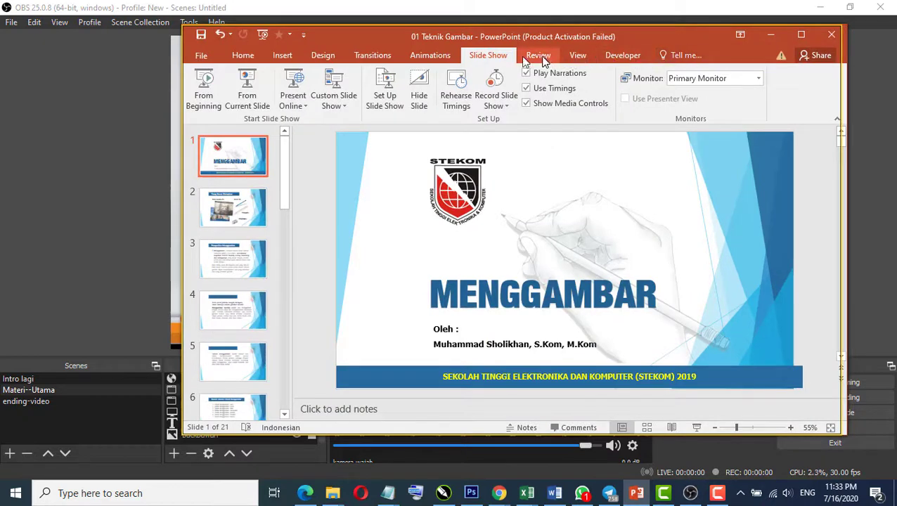
pyautogui.click(324, 56)
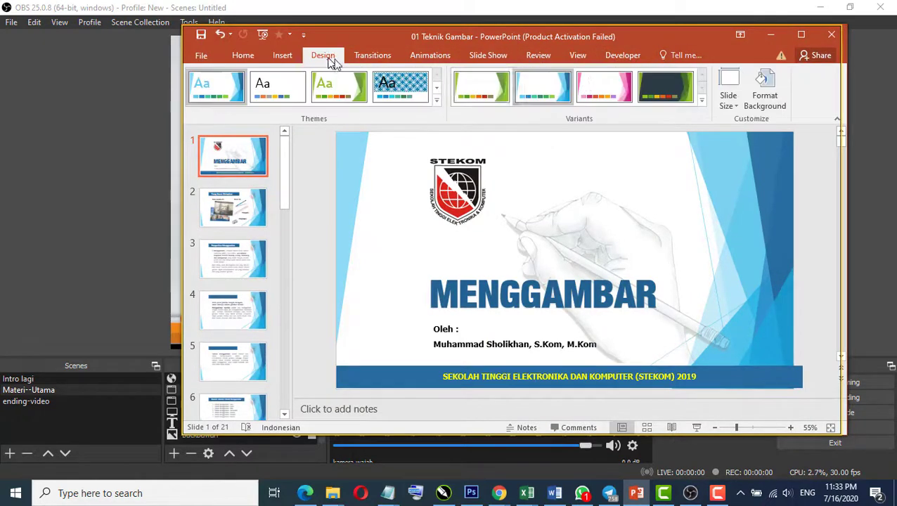
pyautogui.click(725, 102)
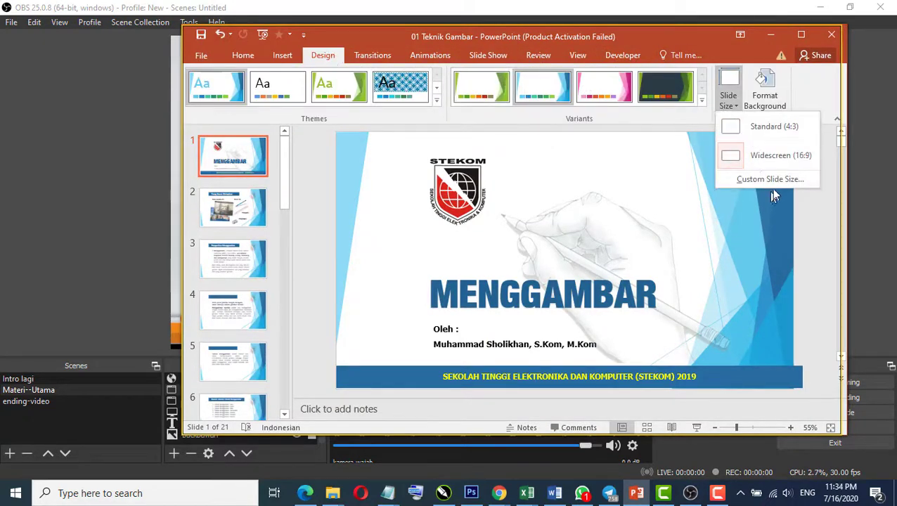
pyautogui.click(593, 33)
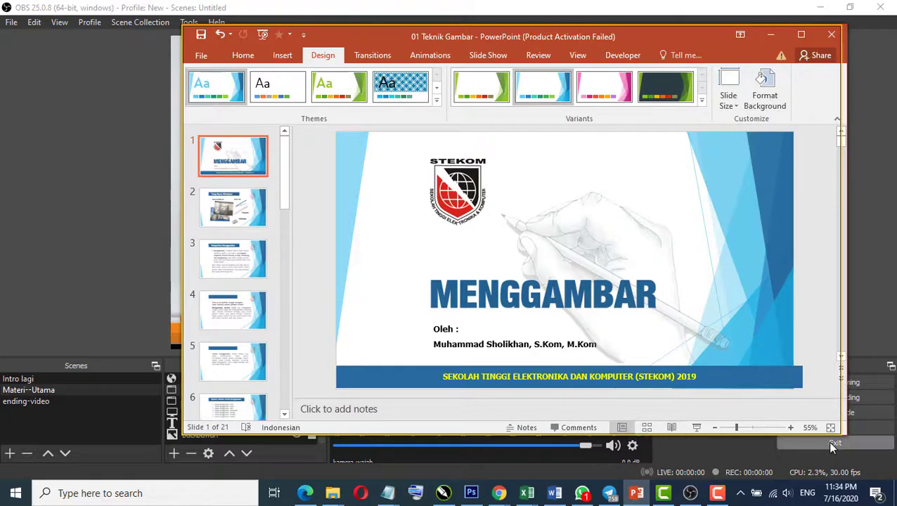
# - Restart the windowed slide show from slide 1, reposition its window, and return to OBS
pyautogui.click(488, 55)
pyautogui.click(215, 90)
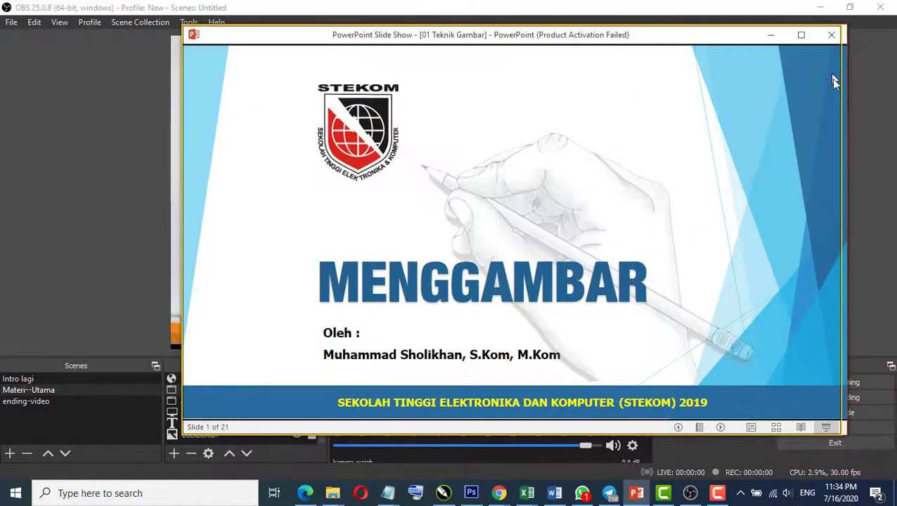
pyautogui.moveTo(732, 37); pyautogui.dragTo(527, 55)
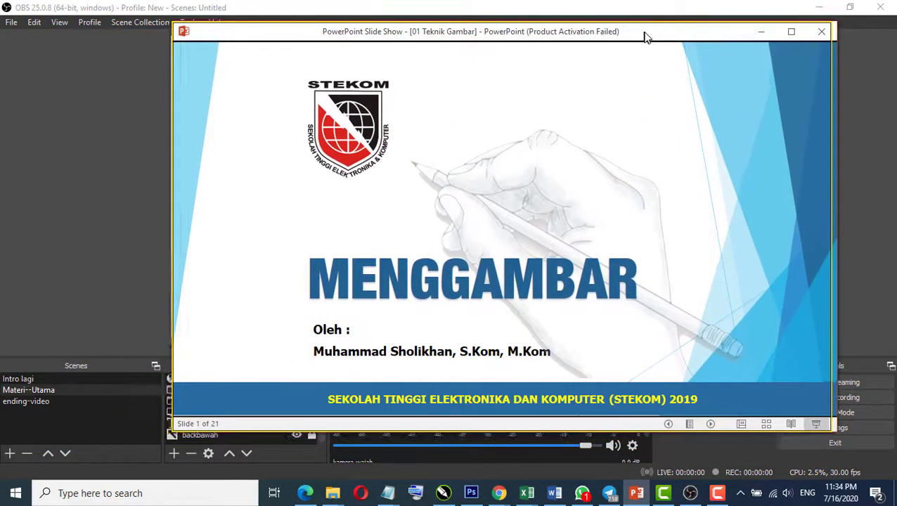
pyautogui.moveTo(526, 55); pyautogui.dragTo(626, 56)
pyautogui.click(475, 18)
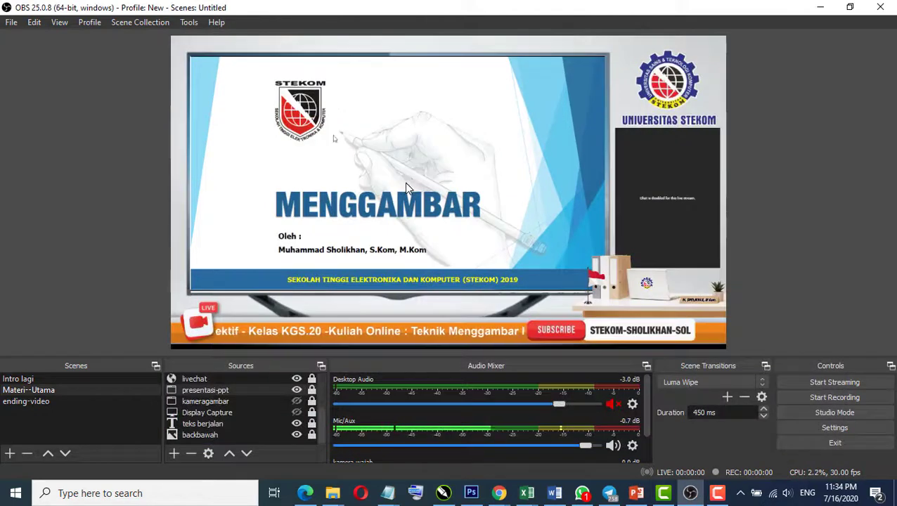